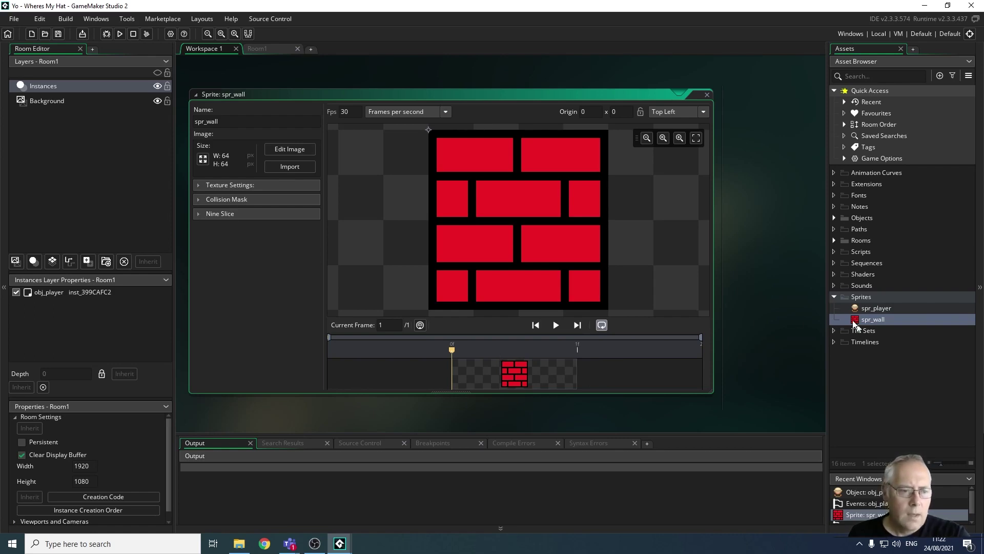
Step: Select the Objects folder in the Asset Browser
left_click(858, 217)
Step: Create a new object in the Objects folder named obj_wall
right_click(861, 219)
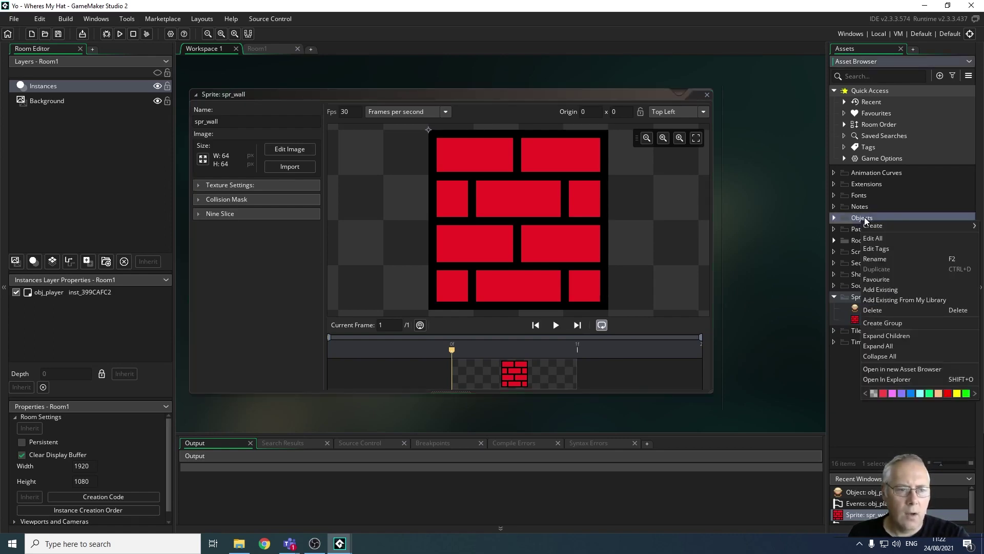
mouse_move(864, 224)
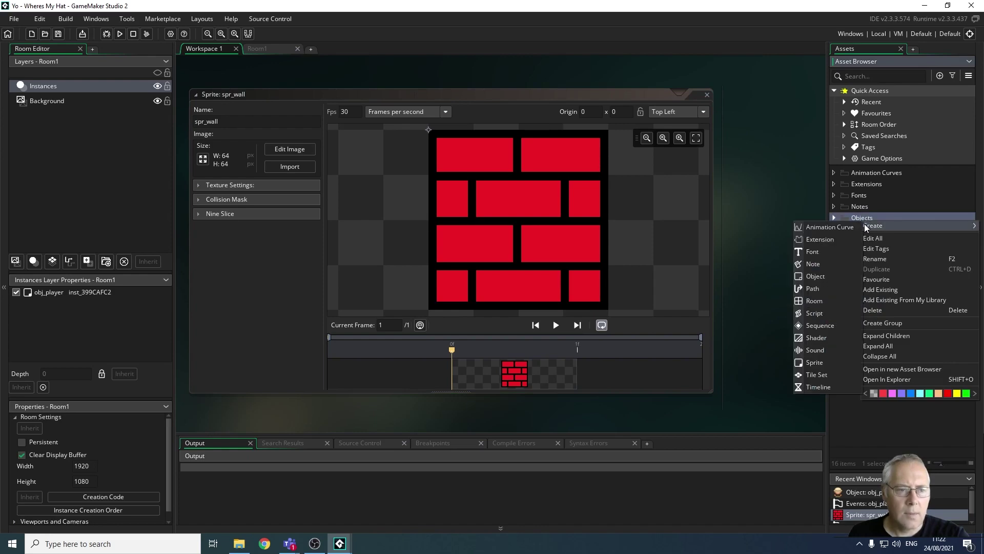
left_click(820, 276)
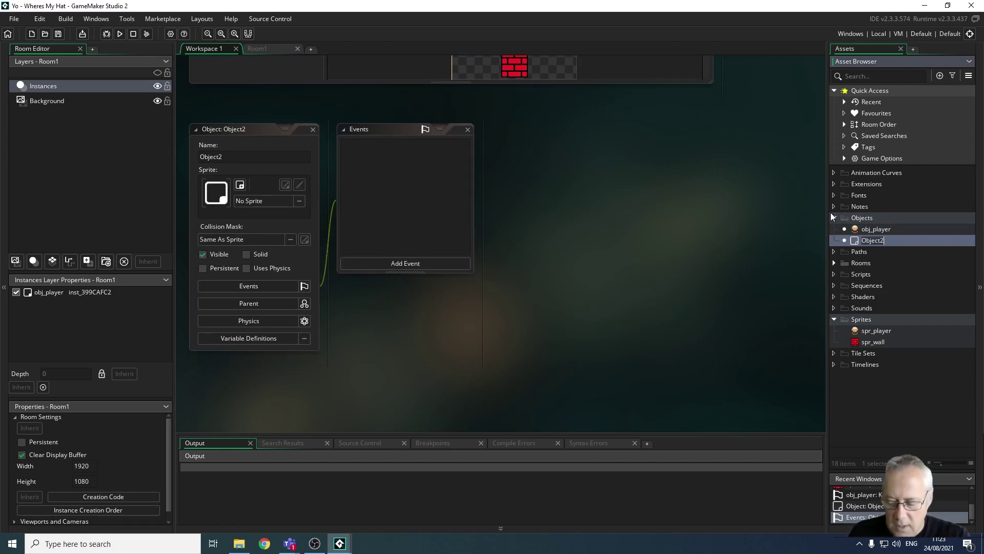
type("ob")
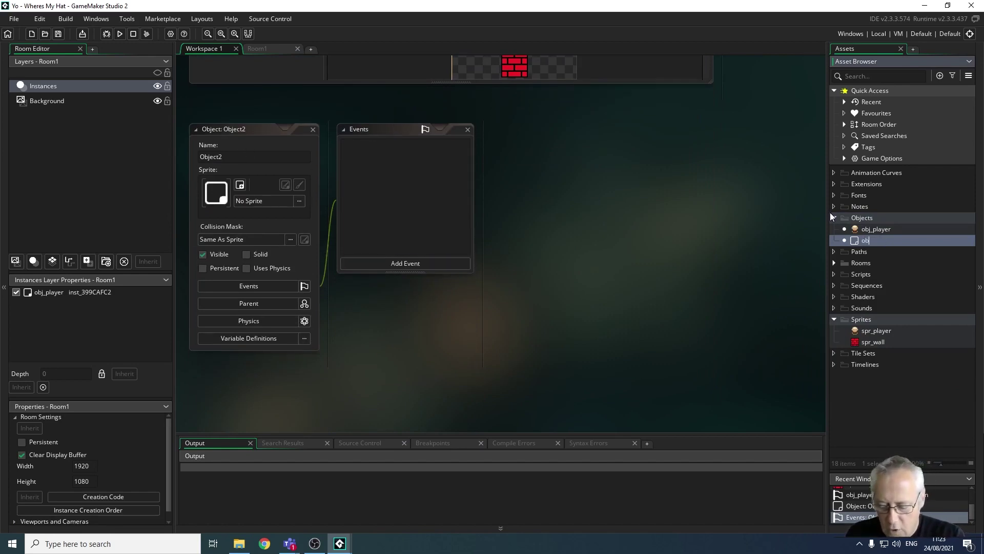
type("j_wall")
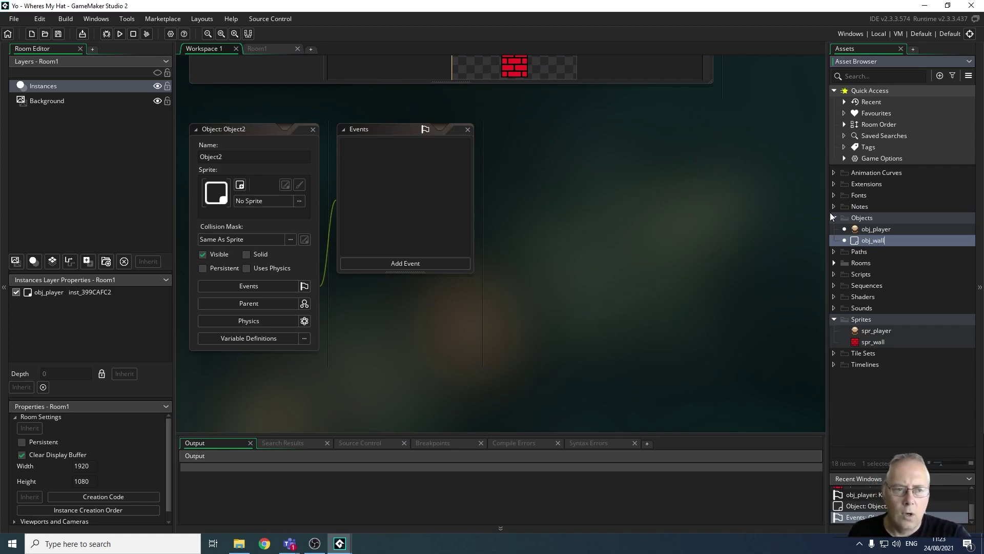
Step: Assign spr_wall as obj_wall's sprite and expand the Rooms folder
left_click(249, 201)
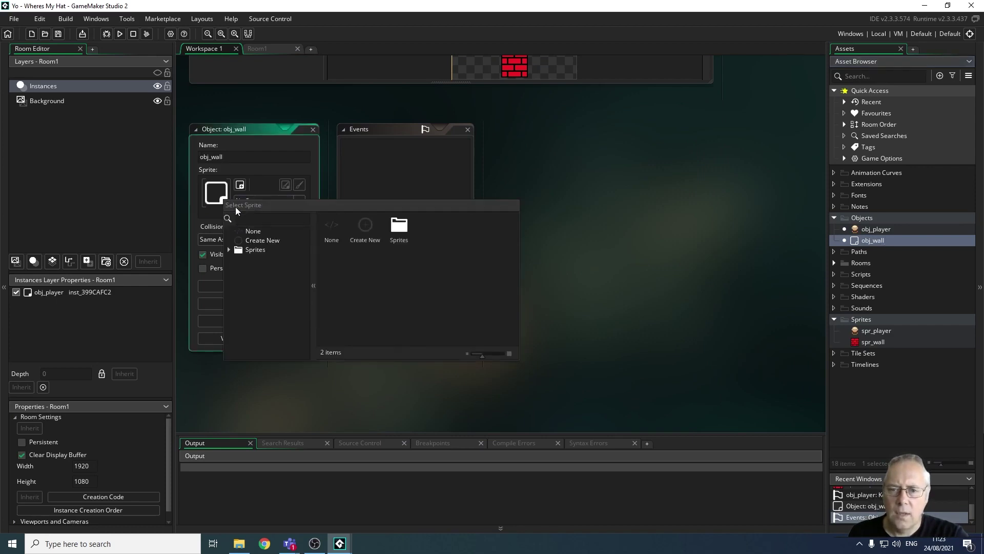
double_click(396, 226)
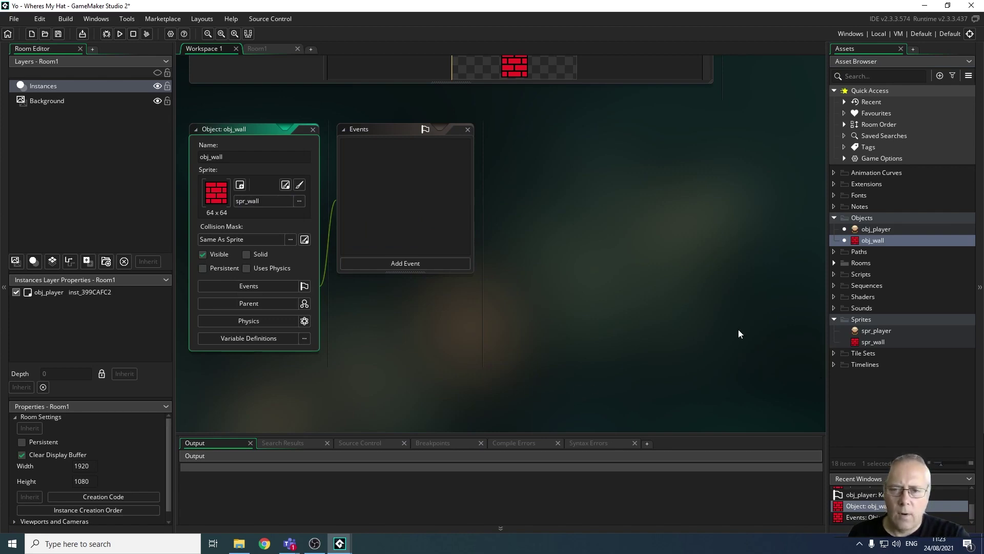
left_click(834, 263)
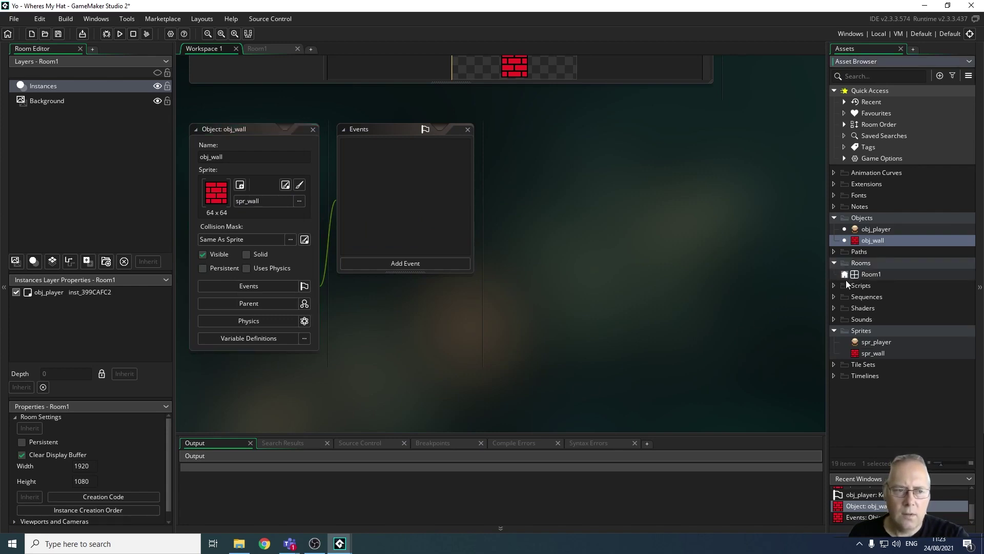
Step: Open Room1 zoomed out, place one obj_wall top-left, and delete a painted extra row
double_click(863, 274)
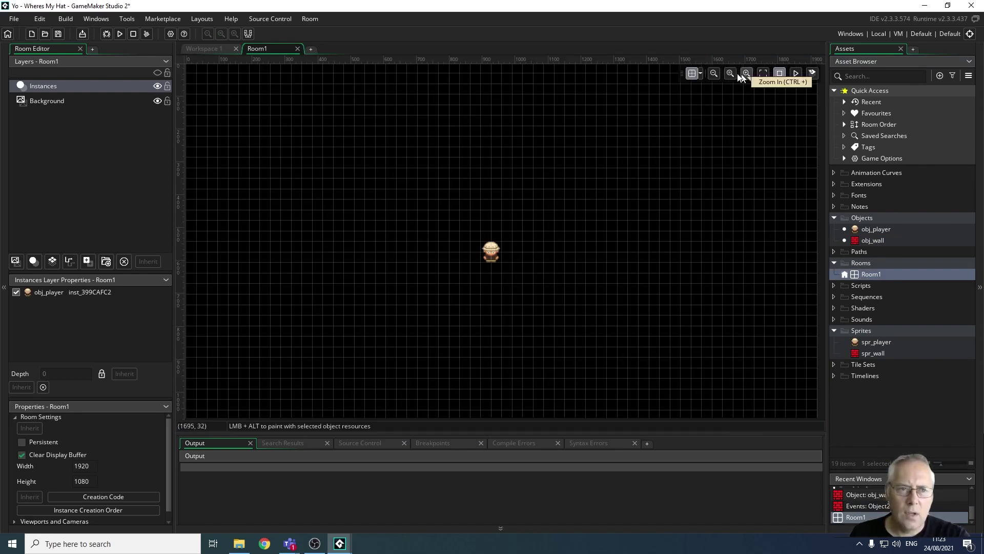
left_click(710, 73)
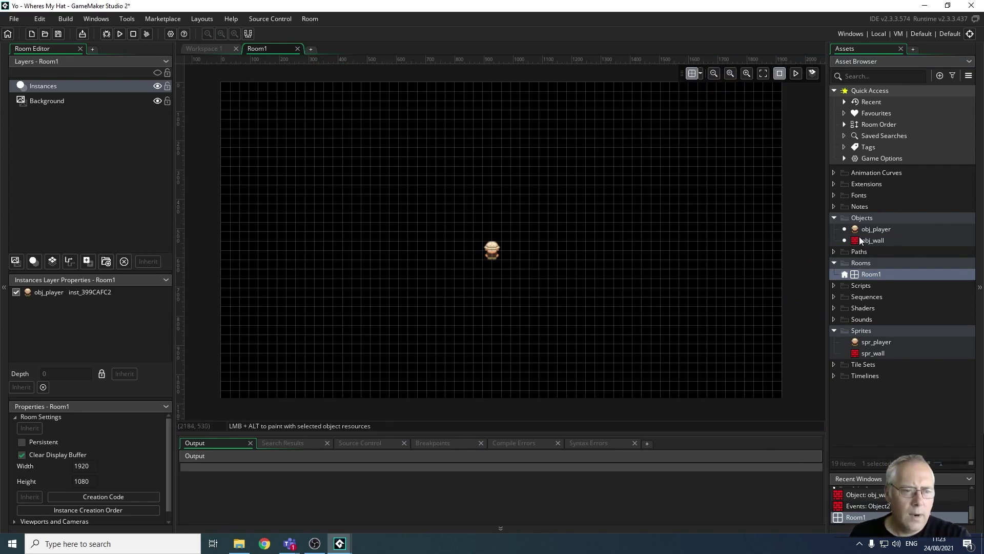
left_click_drag(857, 240, 230, 91)
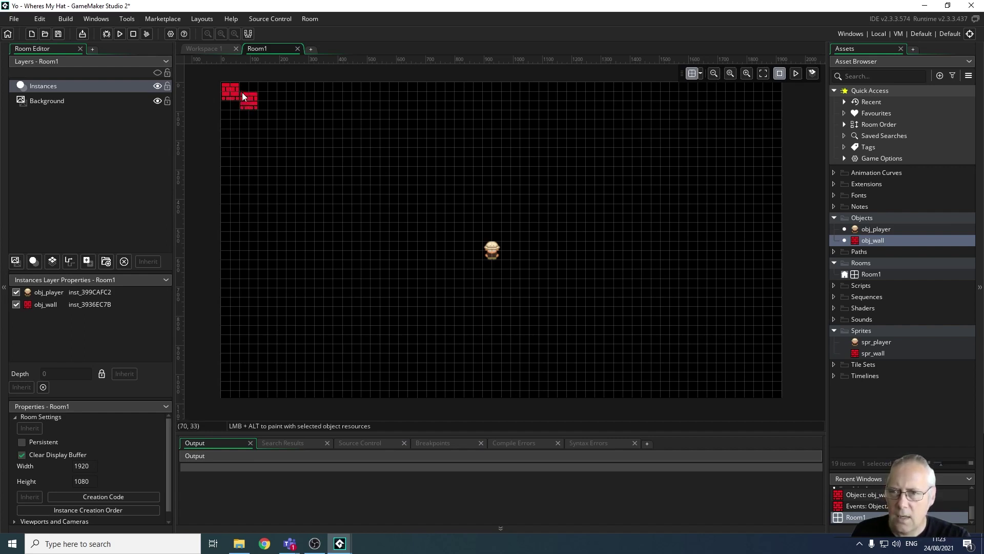
mouse_move(242, 91)
left_mouse_down("alt")
mouse_move(350, 106)
mouse_move(689, 98)
mouse_move(297, 91)
left_mouse_up("alt")
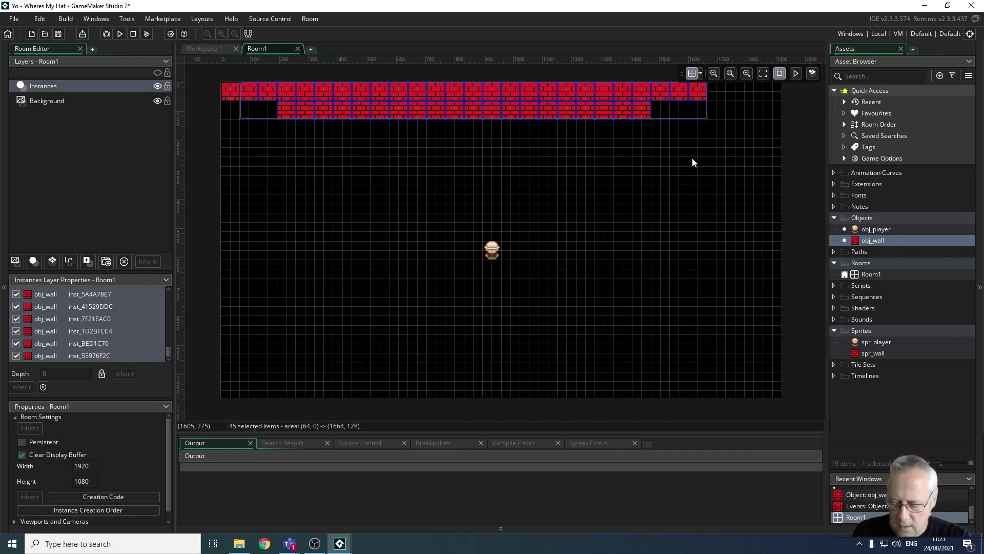
key("Delete")
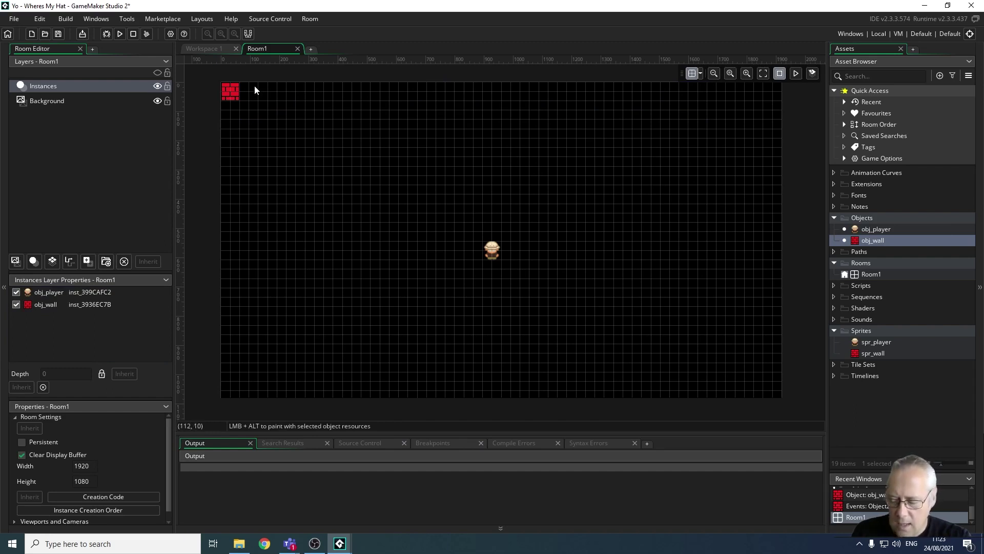
Step: Paint a top row of walls, delete three stray walls, then undo until no walls remain
mouse_move(244, 92)
left_mouse_down("alt")
mouse_move(438, 104)
mouse_move(755, 93)
left_mouse_up("alt")
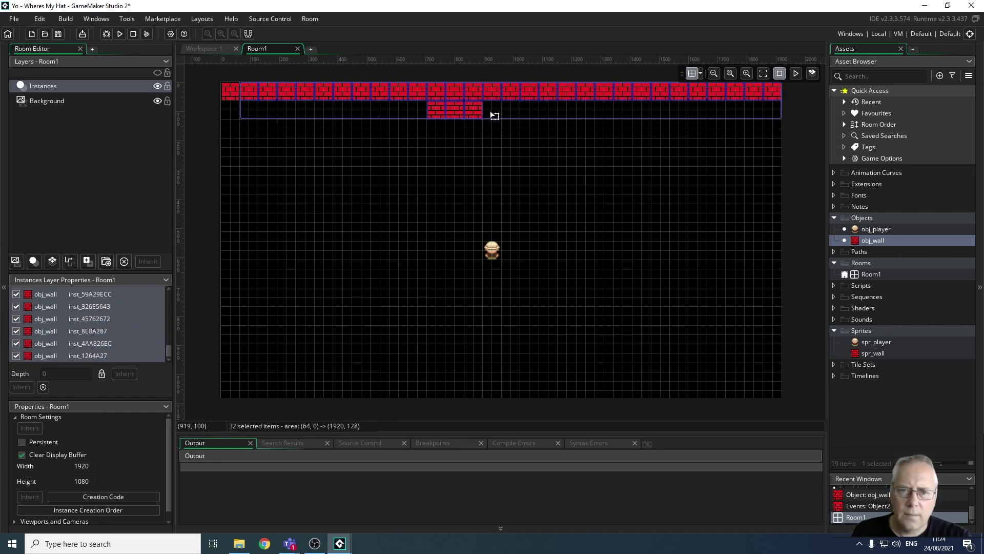
left_click(497, 136)
left_click(476, 116)
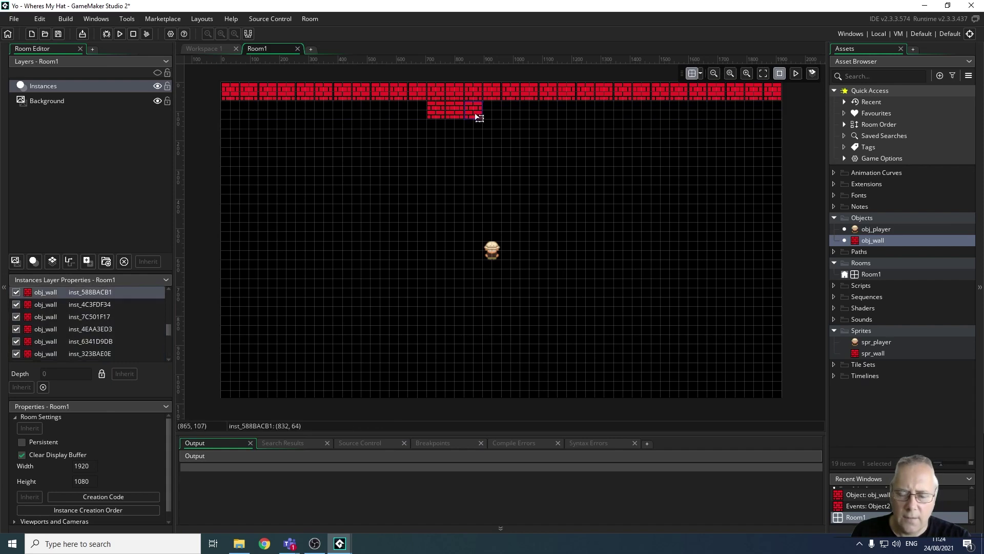
key("Delete")
left_click(441, 115)
key("Delete")
left_click(454, 109)
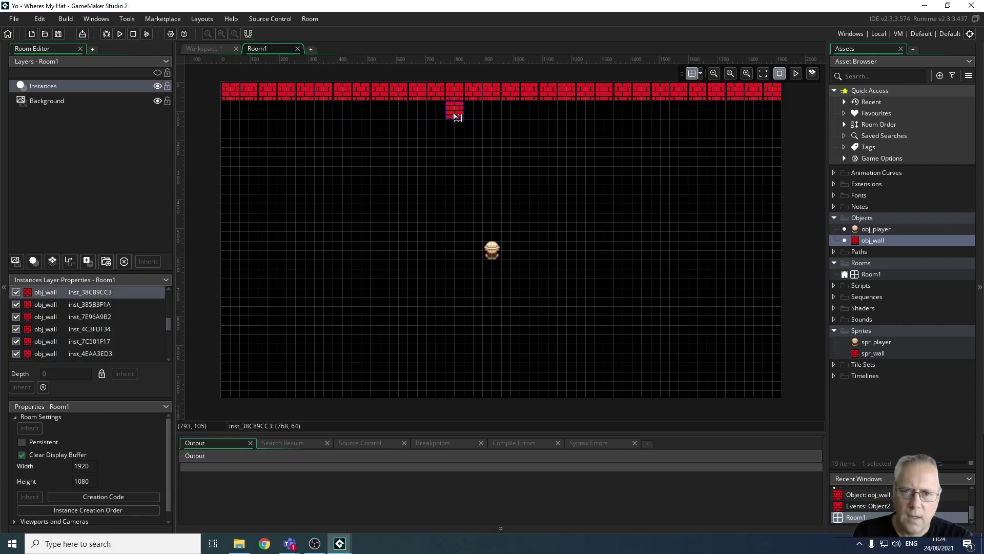
key("Delete")
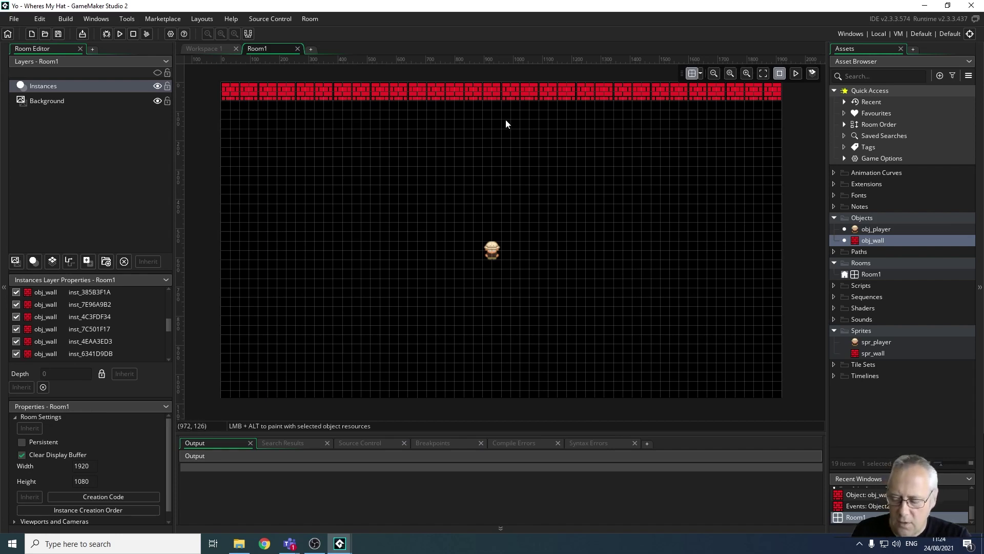
key("ctrl+z")
key("ctrl+z")
key("ctrl+z")
key("ctrl+z")
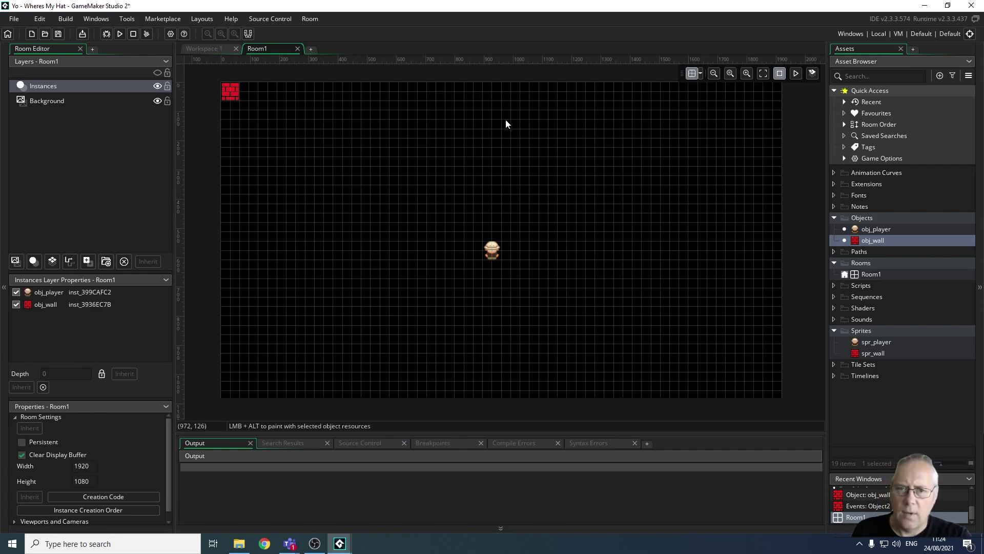
key("ctrl+z")
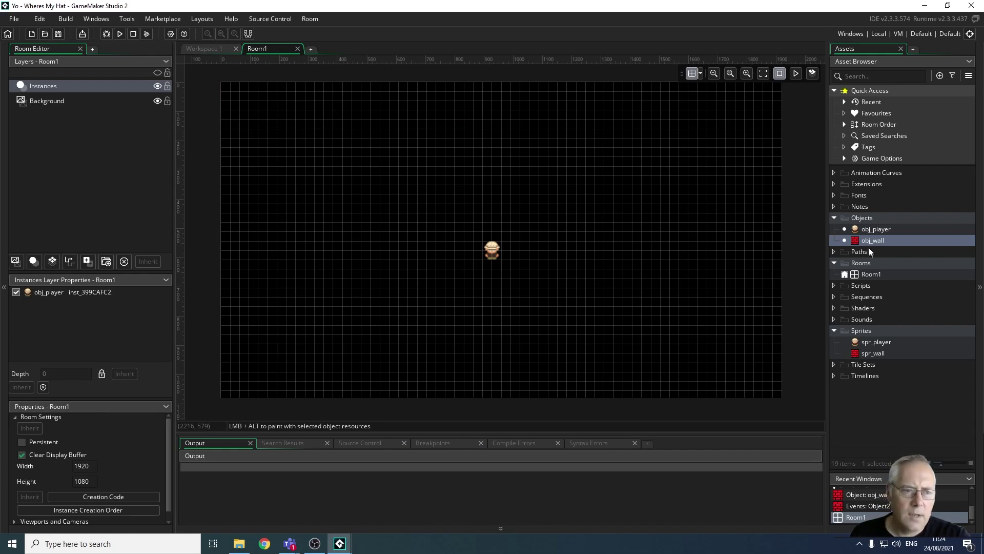
Step: Place an obj_wall near the top-left, paint the second row, and delete two stray walls
left_click_drag(863, 237, 229, 122)
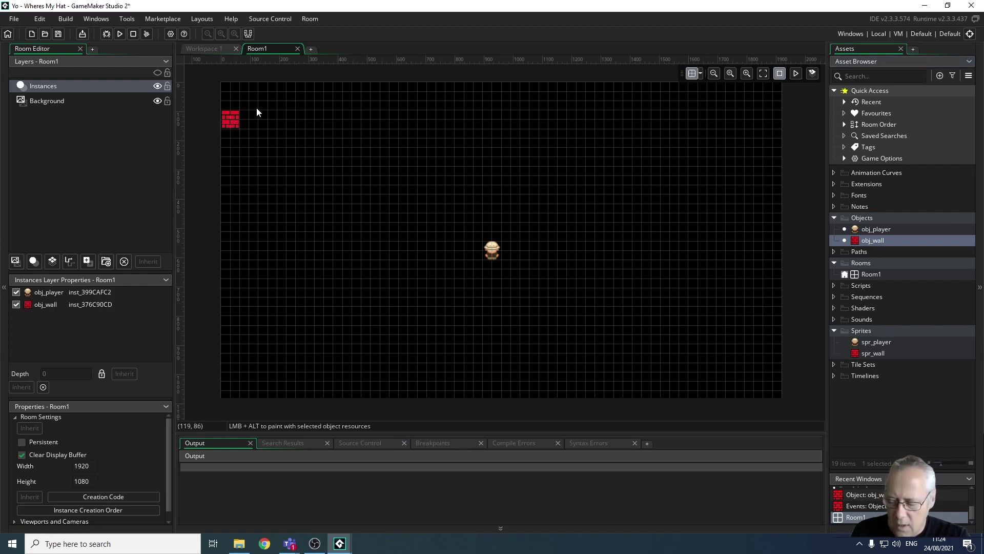
key("alt")
mouse_move(250, 117)
left_mouse_down("alt")
mouse_move(411, 124)
mouse_move(640, 115)
left_mouse_up("alt")
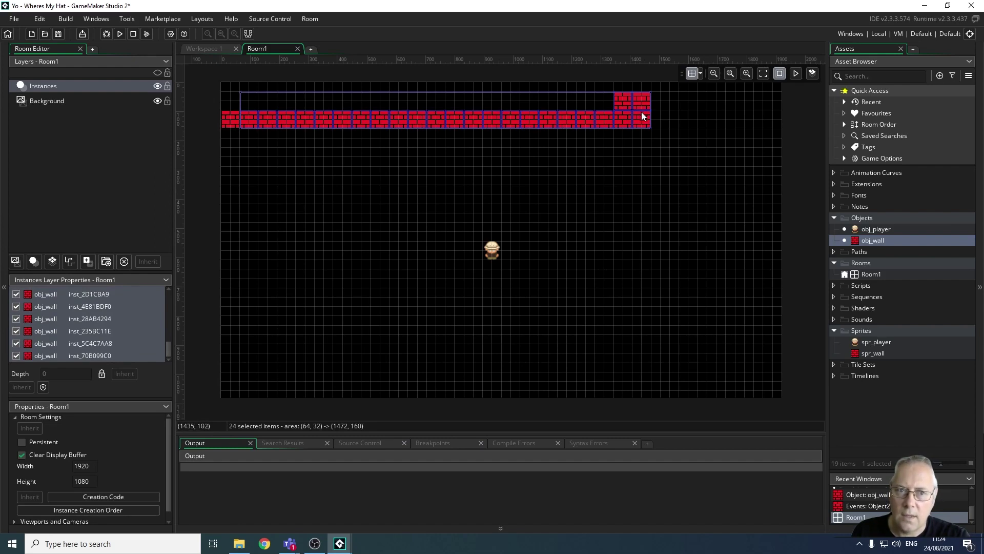
left_click(629, 100)
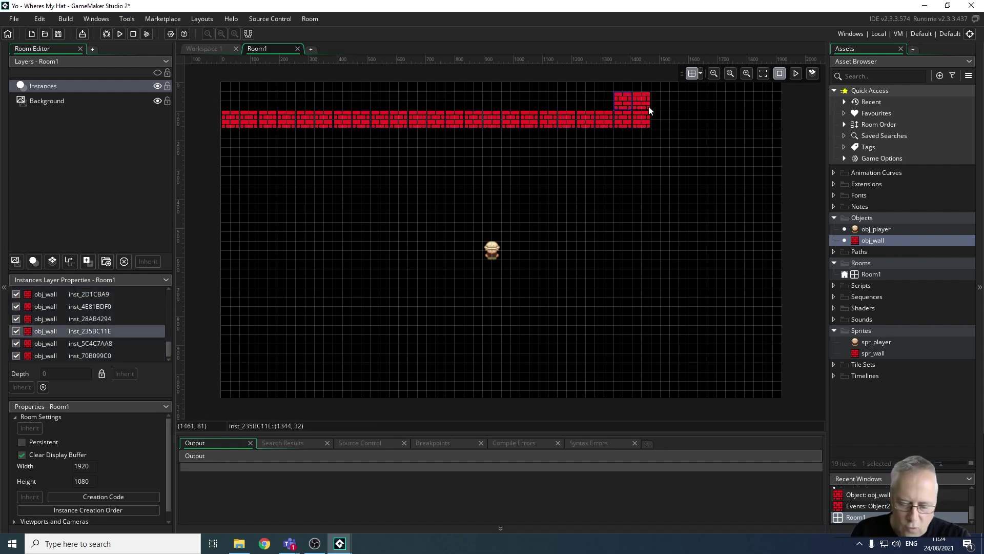
key("Delete")
left_click(643, 100)
key("Delete")
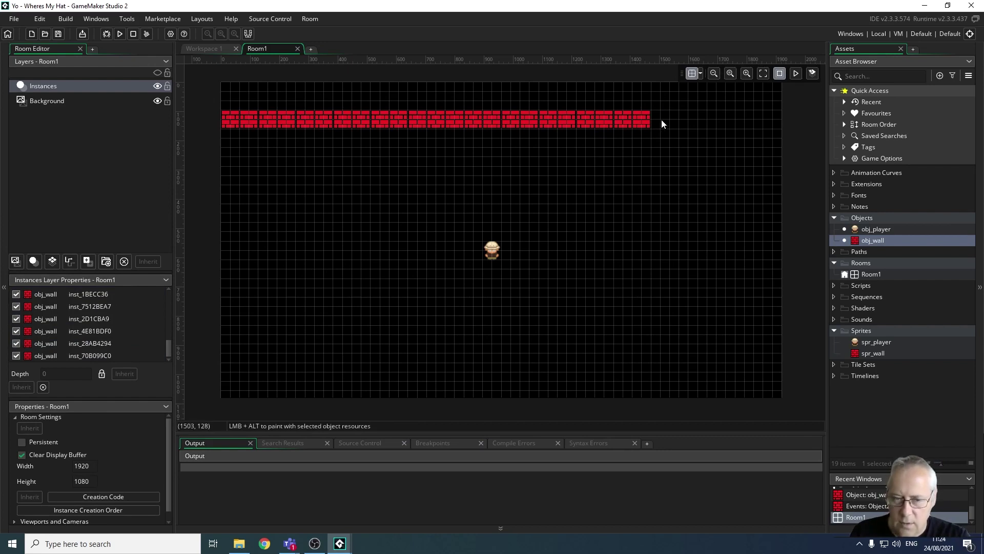
Step: Extend the wall row to the right edge and paint a column down the left edge
left_click(650, 123, "alt")
left_click_drag(656, 118, 767, 121, "alt")
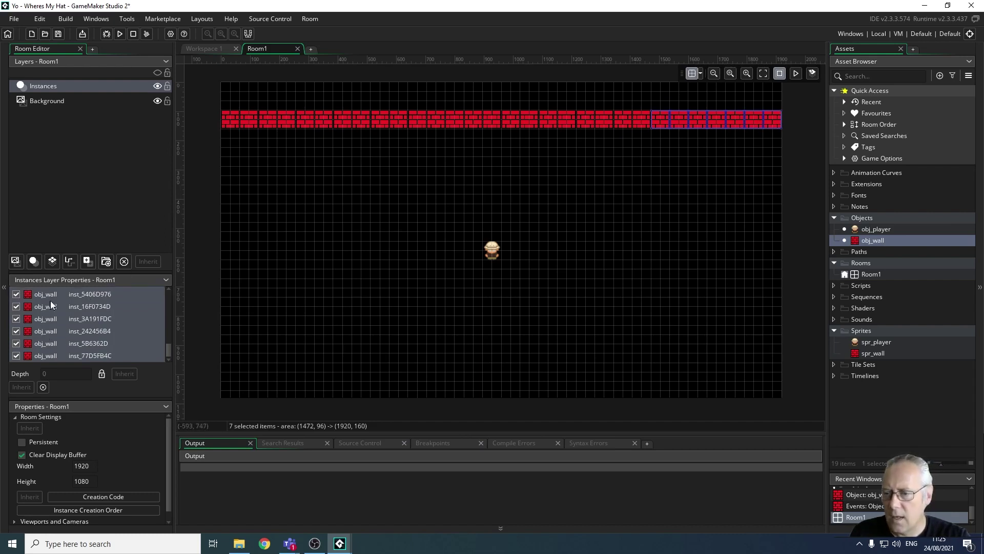
left_click(229, 130)
mouse_move(226, 136)
left_mouse_down("alt")
mouse_move(235, 390)
mouse_move(248, 391)
left_mouse_up("alt")
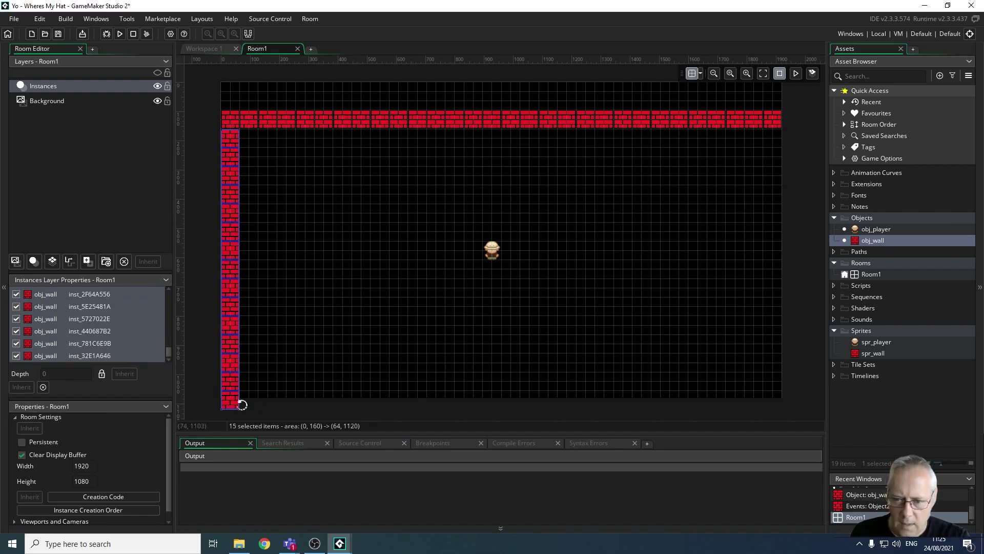
left_click(261, 394)
left_click(235, 397)
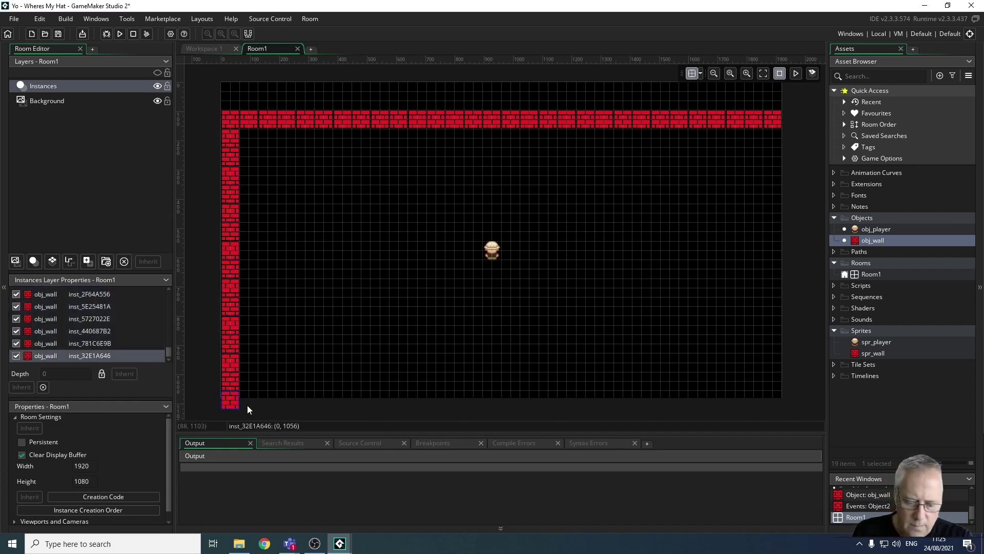
key("Delete")
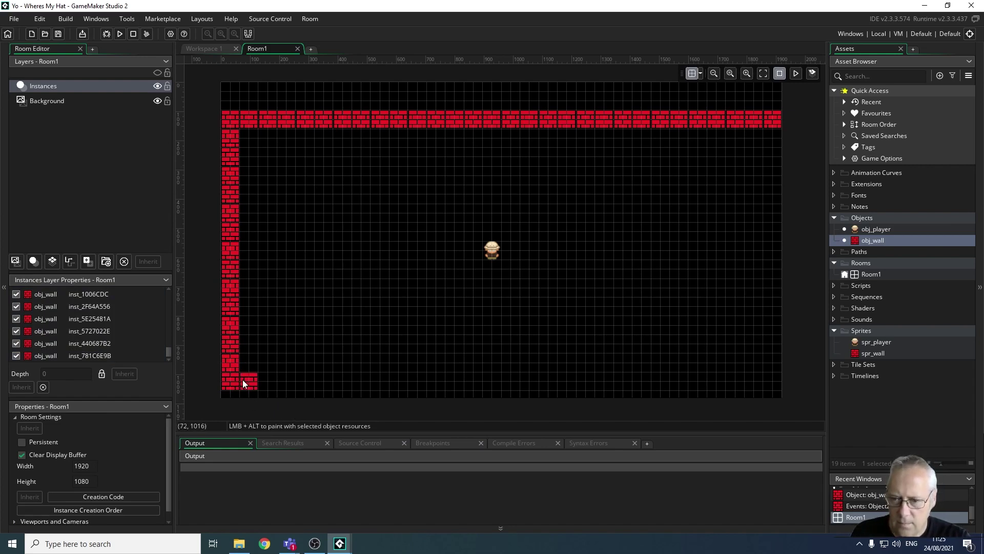
Step: Paint walls along the bottom and right edges, undoing the accidental shift and stray blocks
left_click_drag(241, 379, 603, 384, "alt")
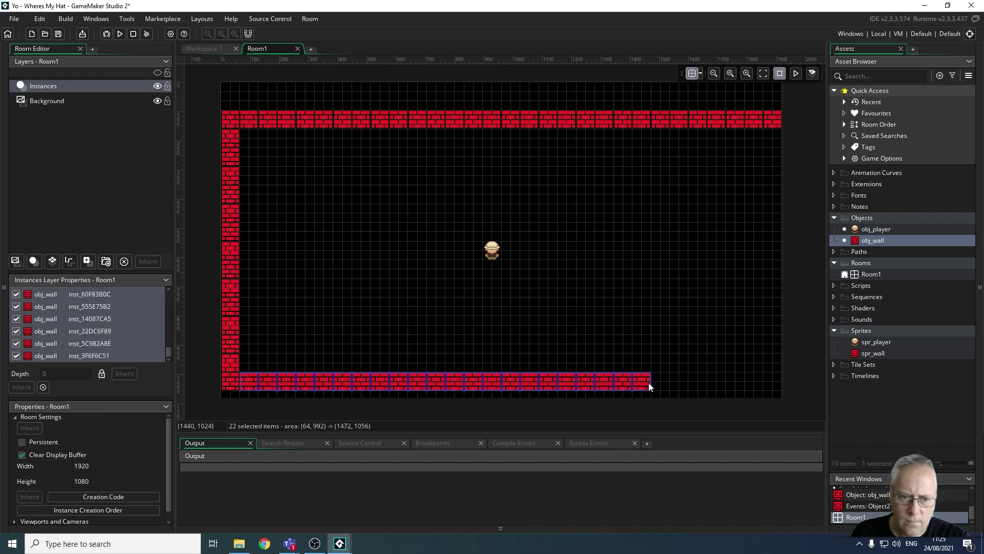
mouse_move(650, 386)
left_mouse_down("alt")
mouse_move(770, 377)
mouse_move(782, 148)
mouse_move(801, 151)
left_mouse_up("alt")
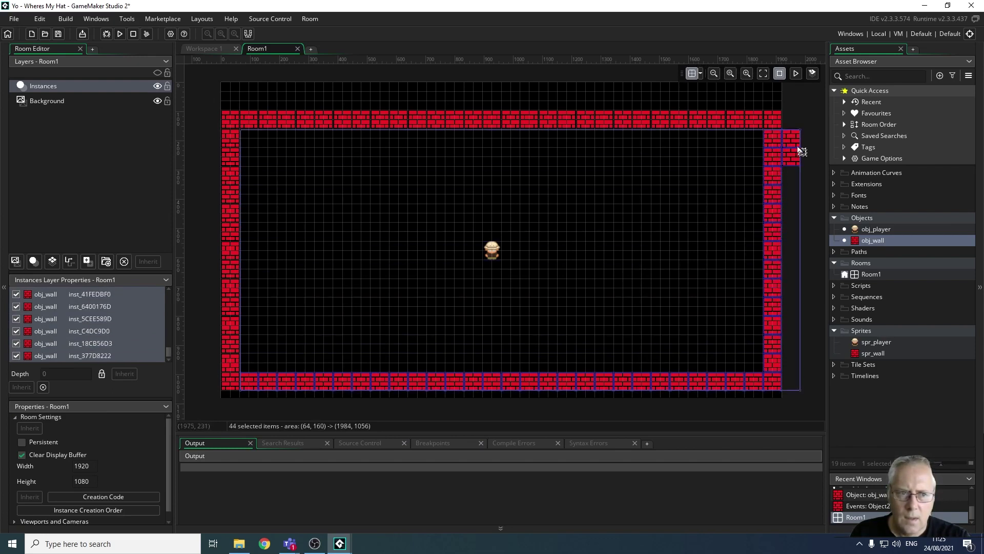
key("Right")
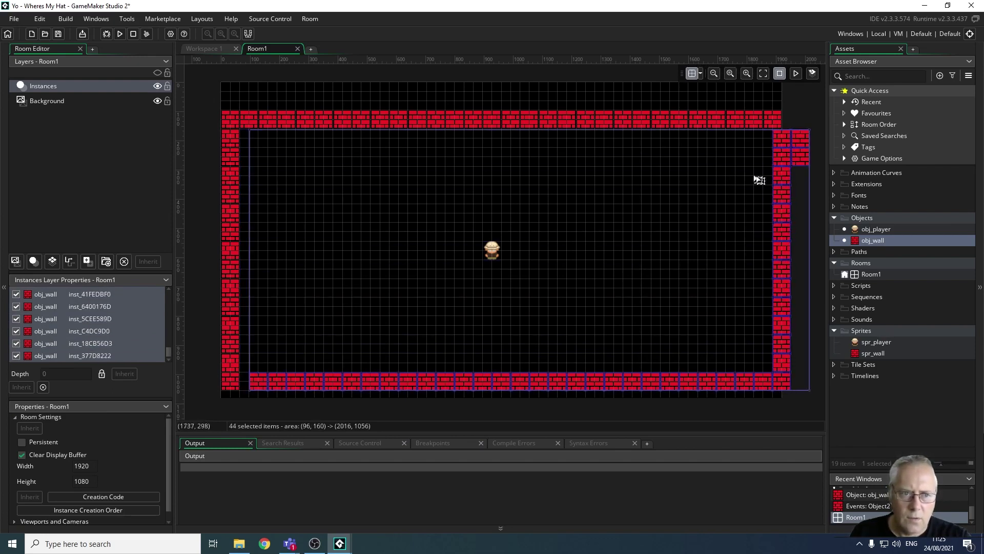
left_click(798, 117)
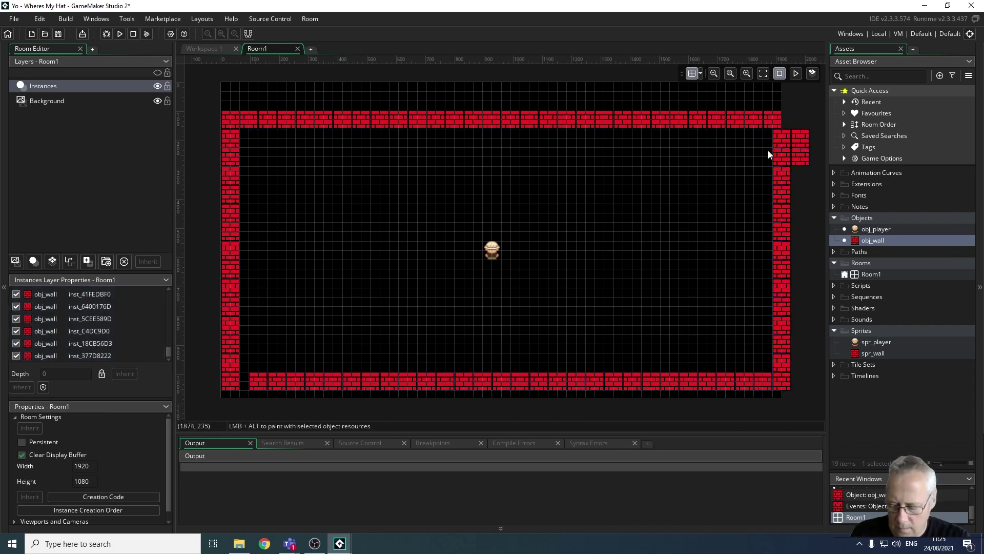
key("ctrl+z")
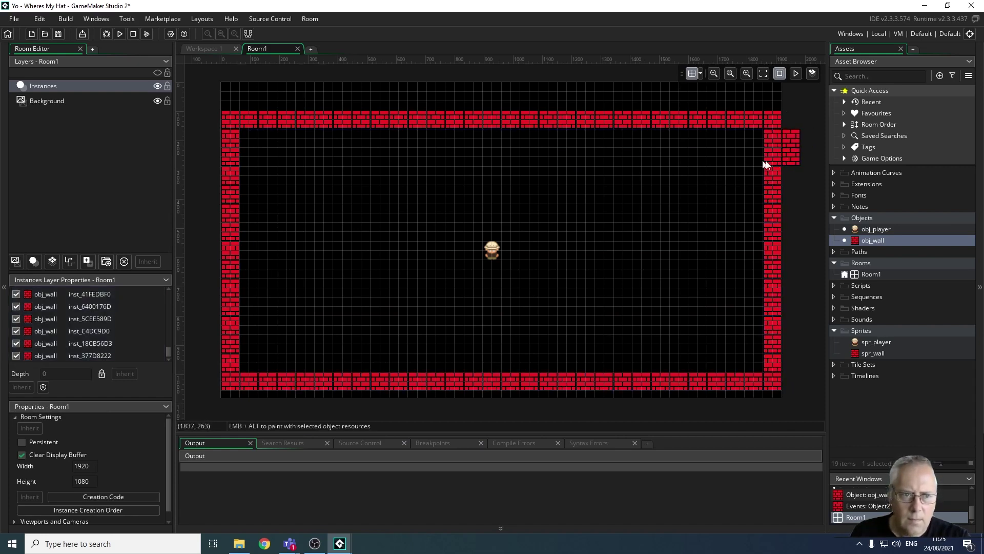
key("ctrl+z")
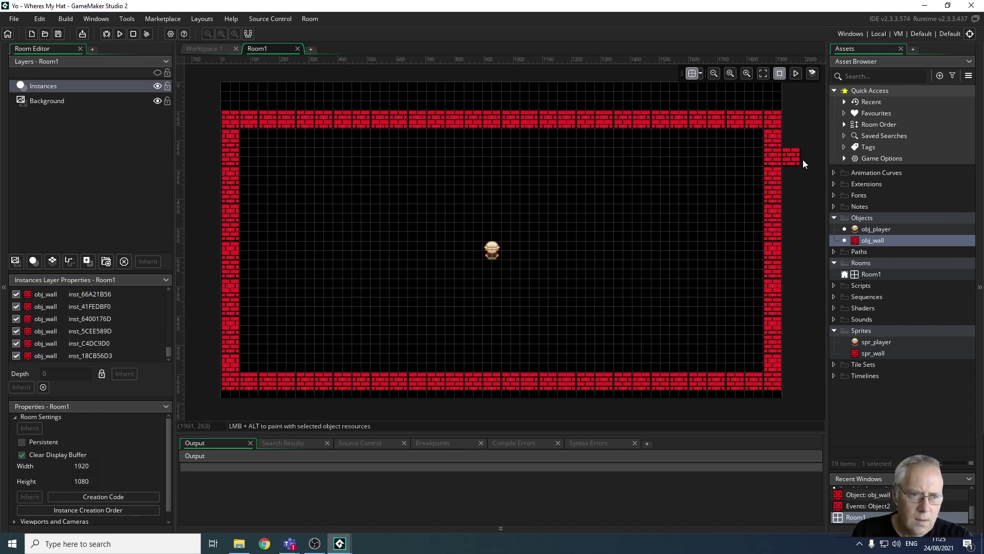
key("ctrl+z")
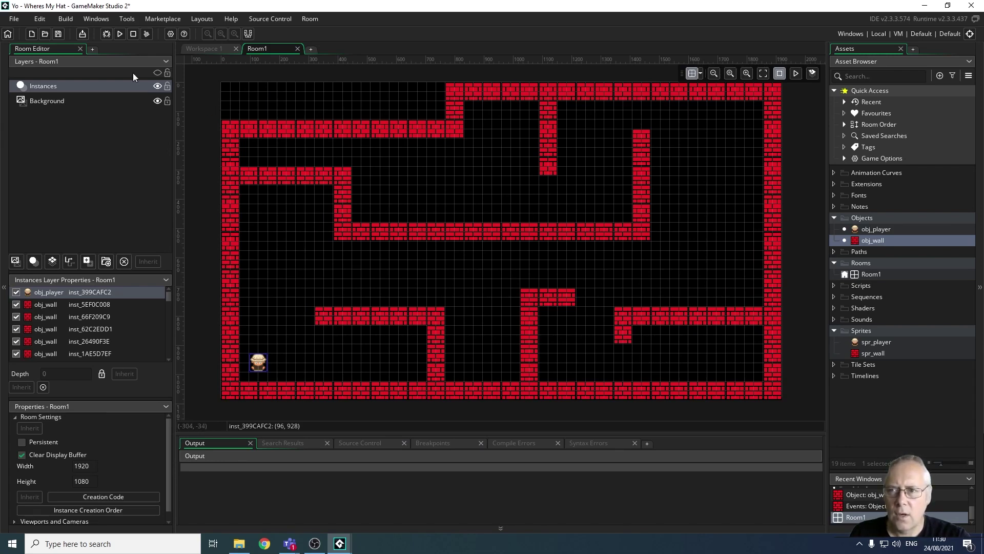
Step: Run the game and walk the player right across the middle corridor
left_click(120, 34)
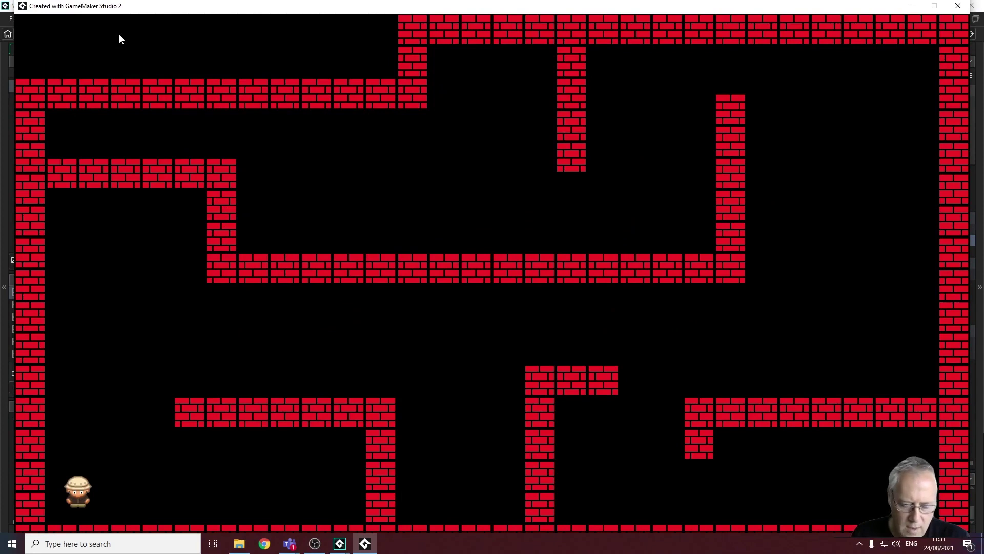
key("Up")
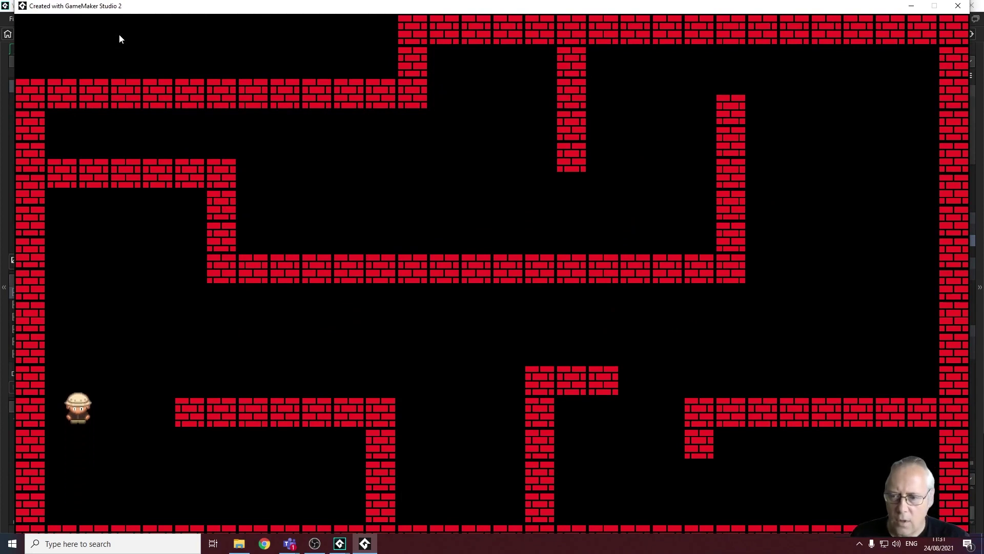
key("Right")
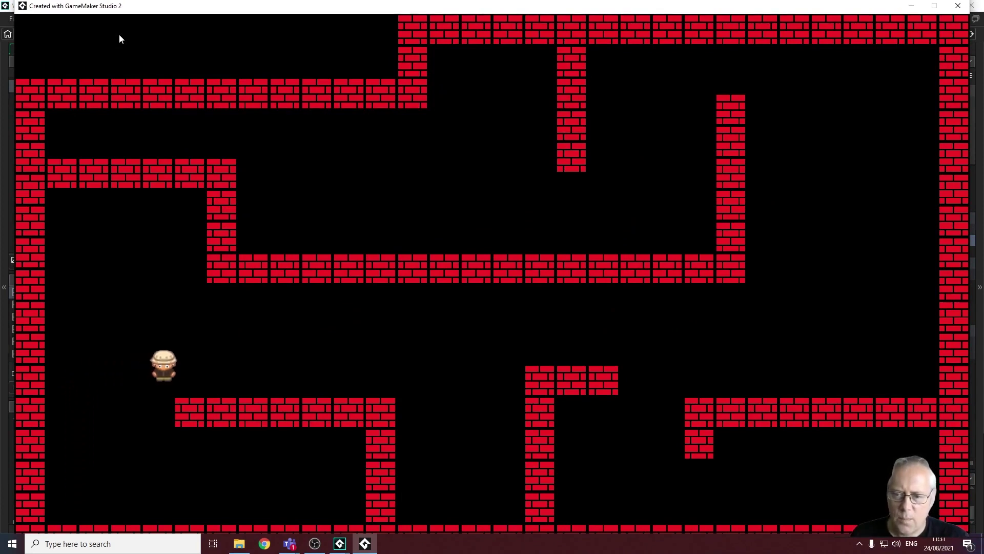
key("Right")
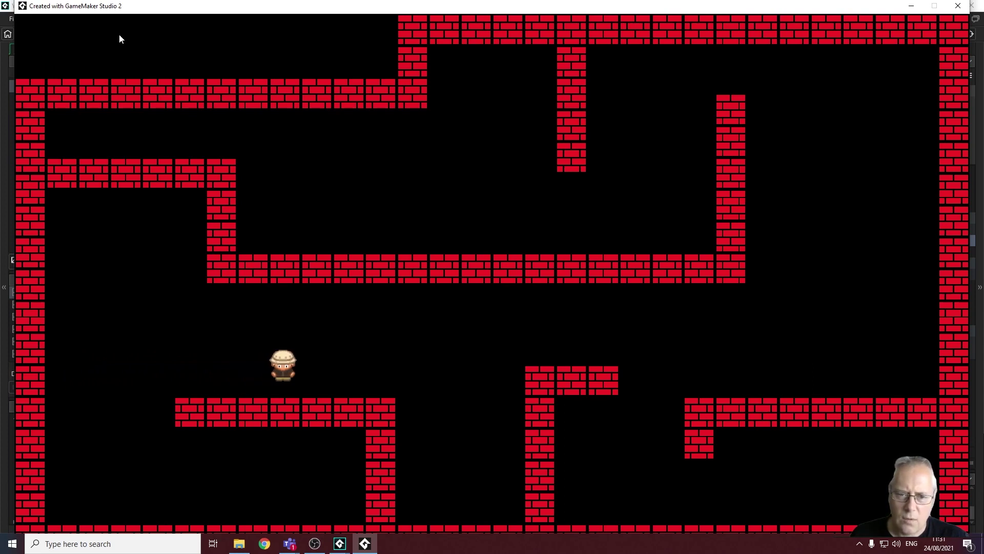
key("Right")
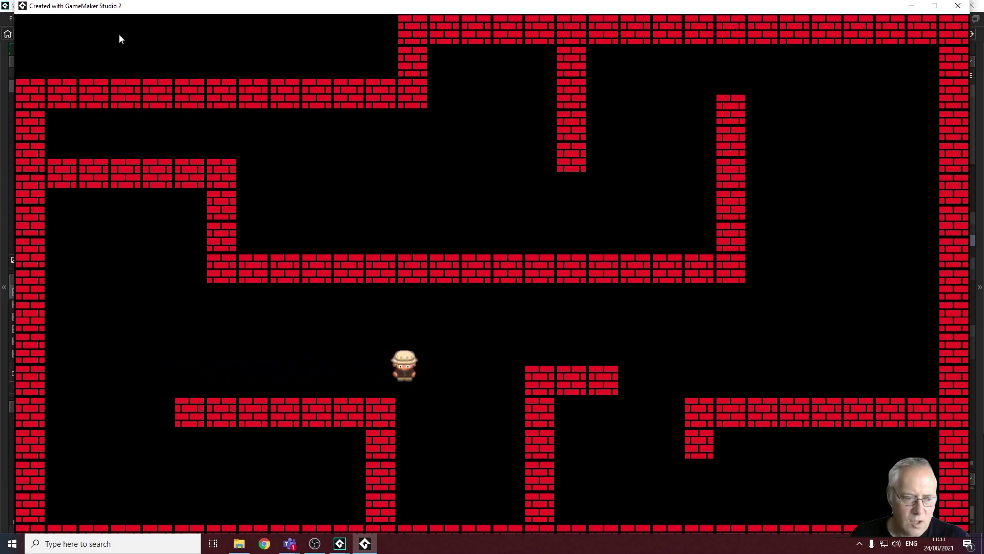
key("Down")
key("Right")
key("Up")
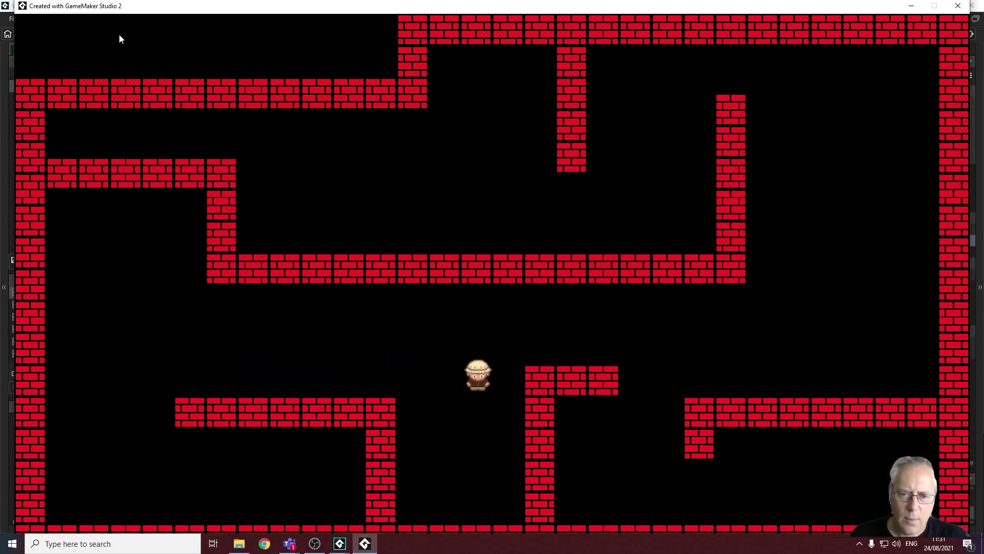
key("Right")
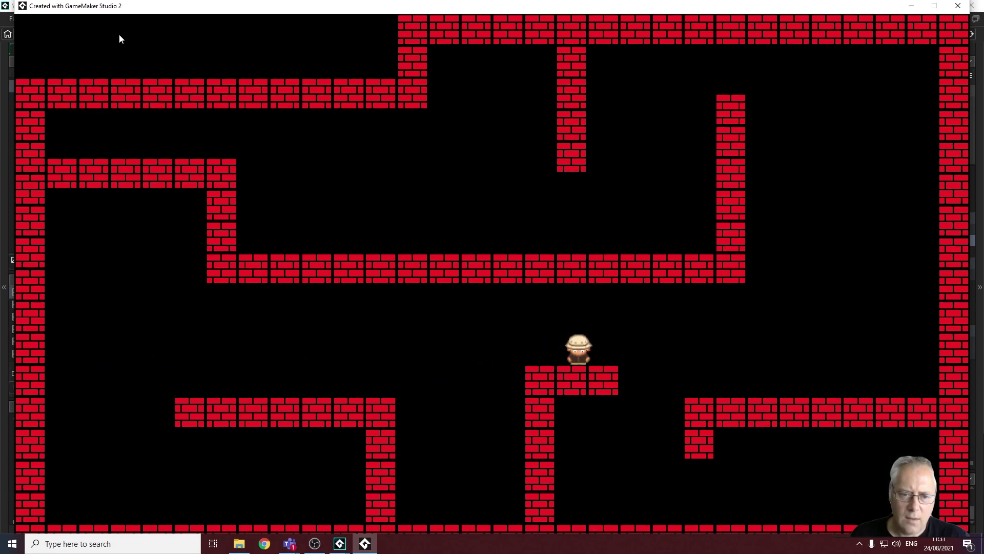
key("Right")
Step: Walk the player back left and down toward the lower corridor
key("Down")
key("Left")
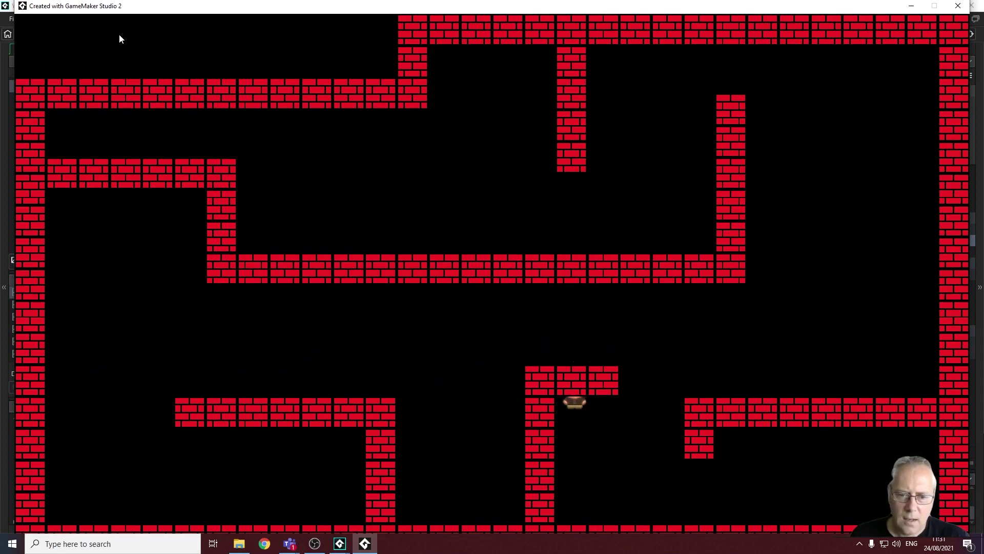
key("Up")
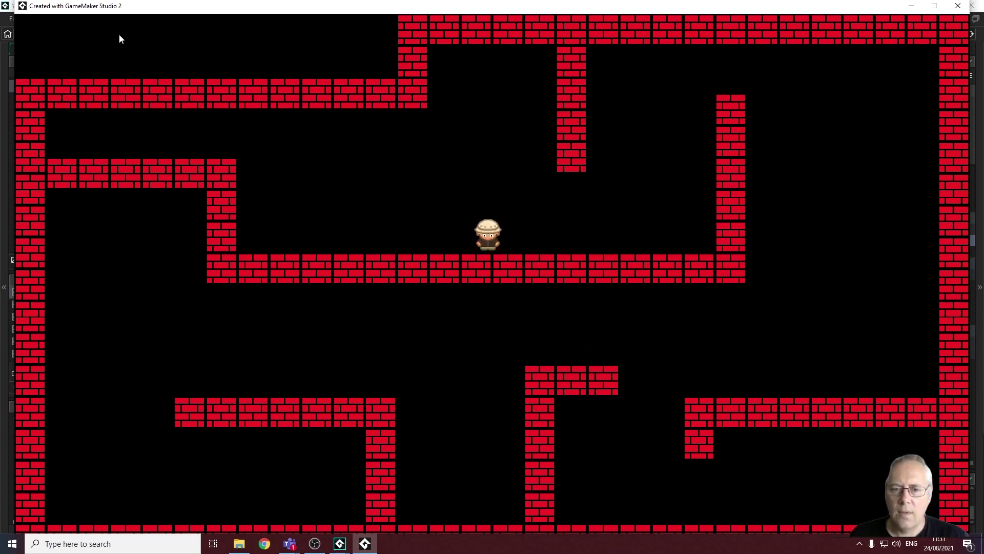
key("Left")
key("Down")
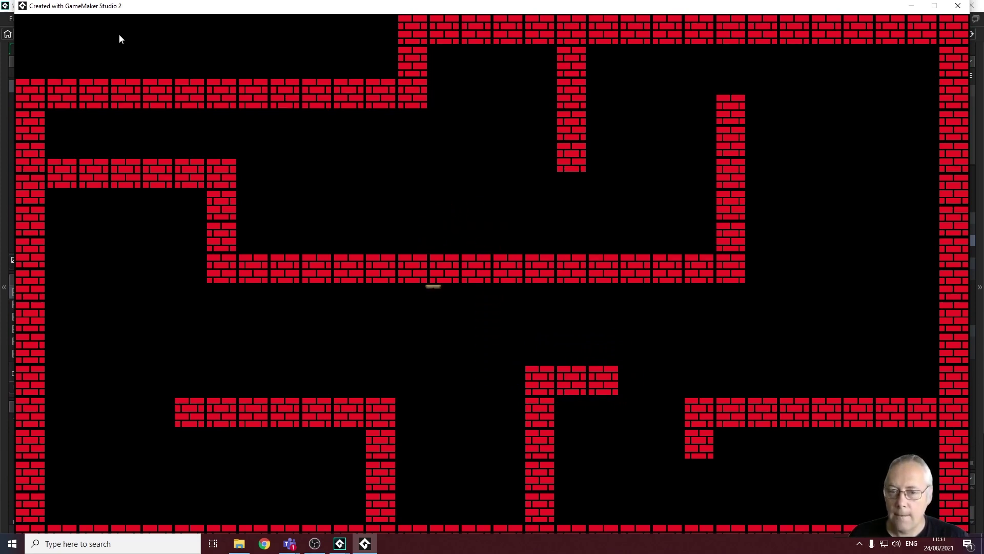
key("Left")
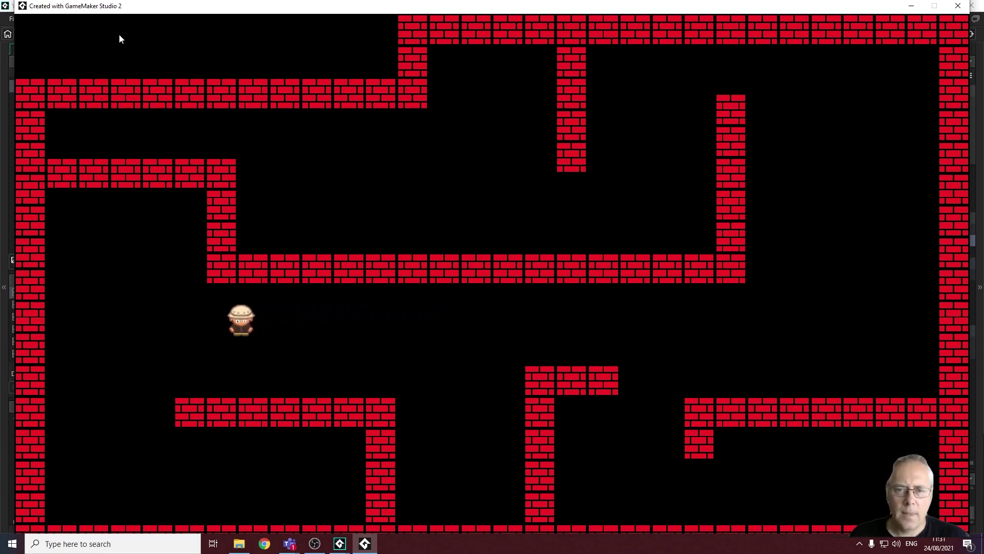
key("Down")
key("Left")
key("Down")
key("Left")
key("Down")
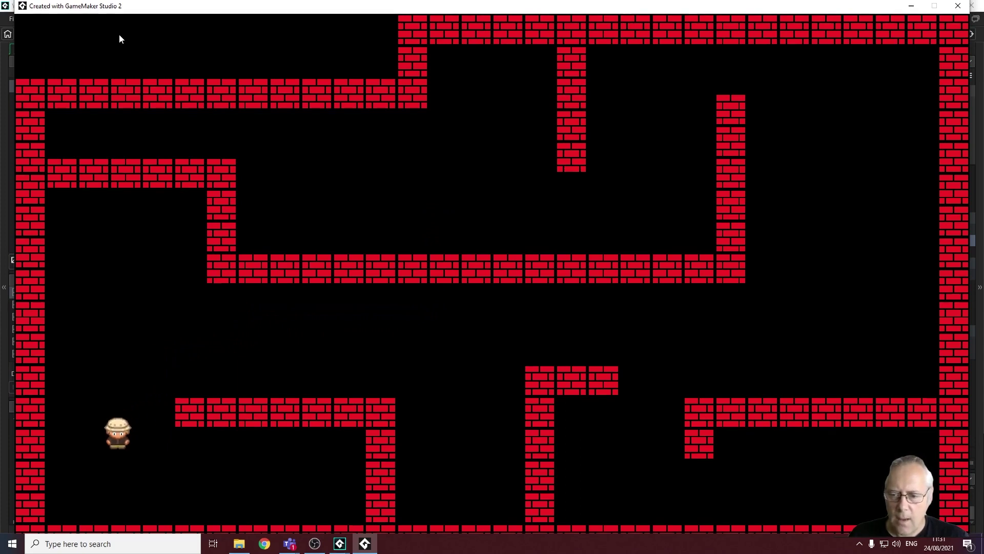
Step: Walk the player right along the corridor and down into the lower-right passage
key("Right")
key("Left")
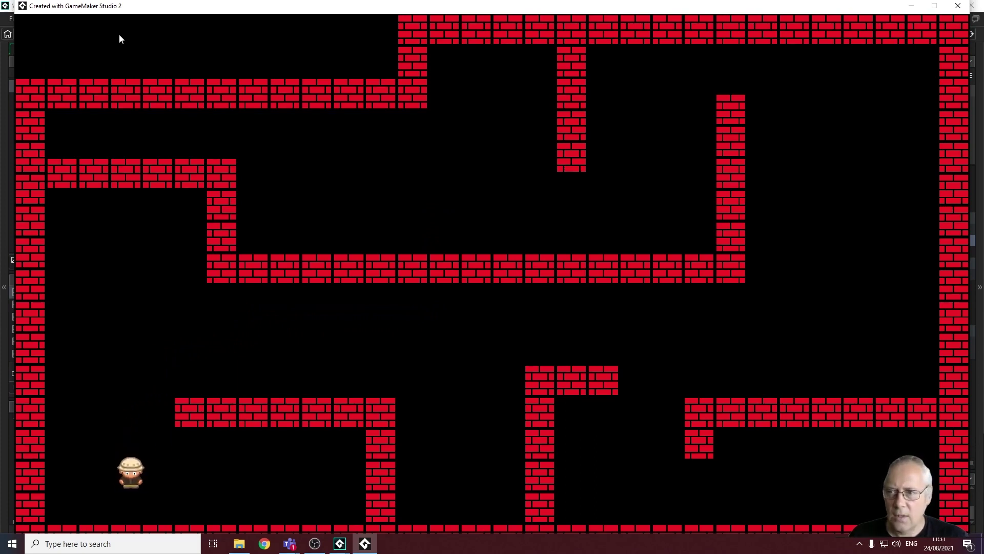
key("Up")
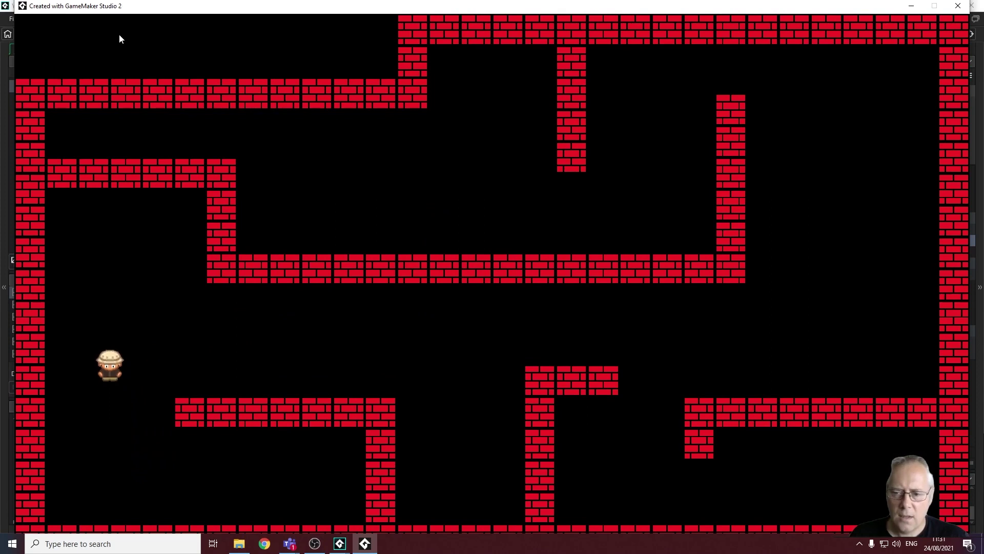
key("Right")
key("Right")
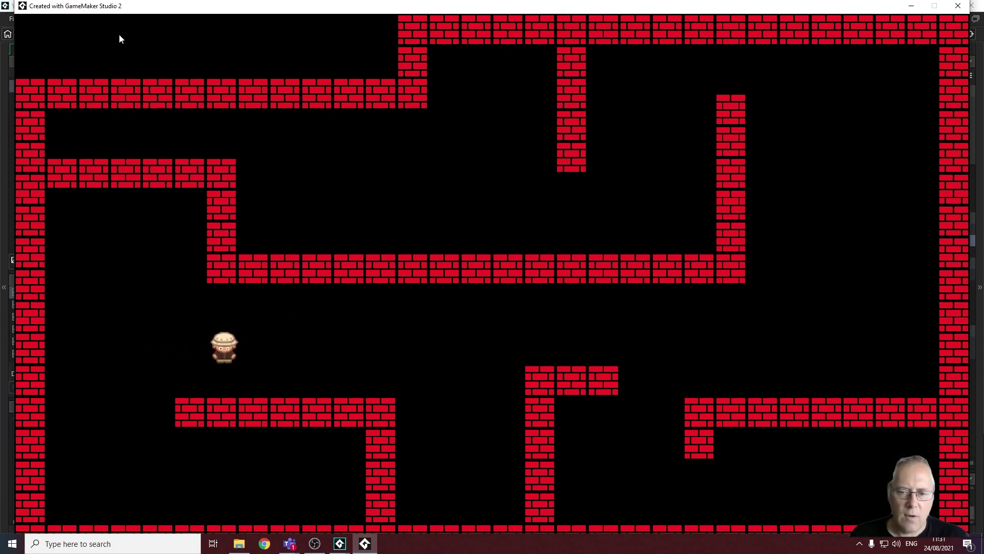
key("Right")
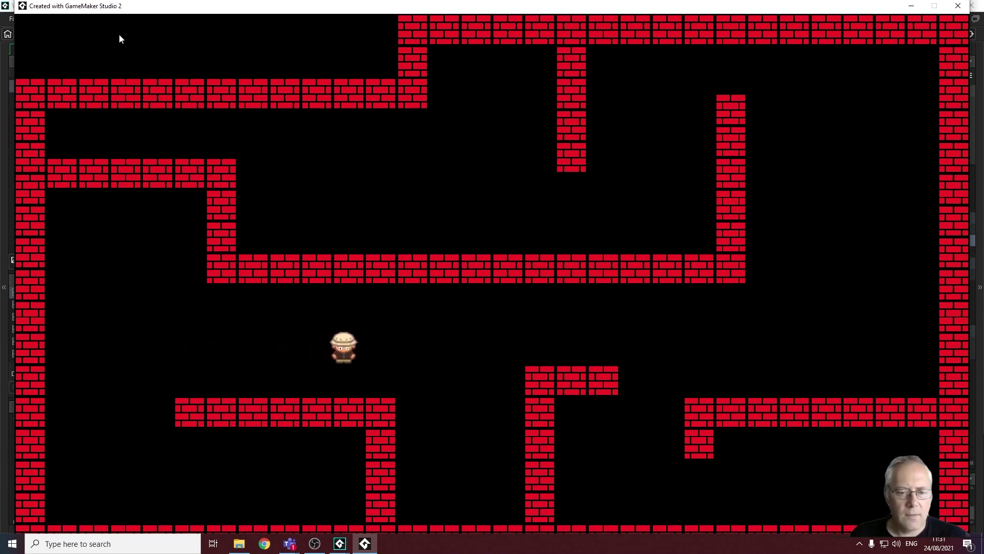
key("Right")
key("Up")
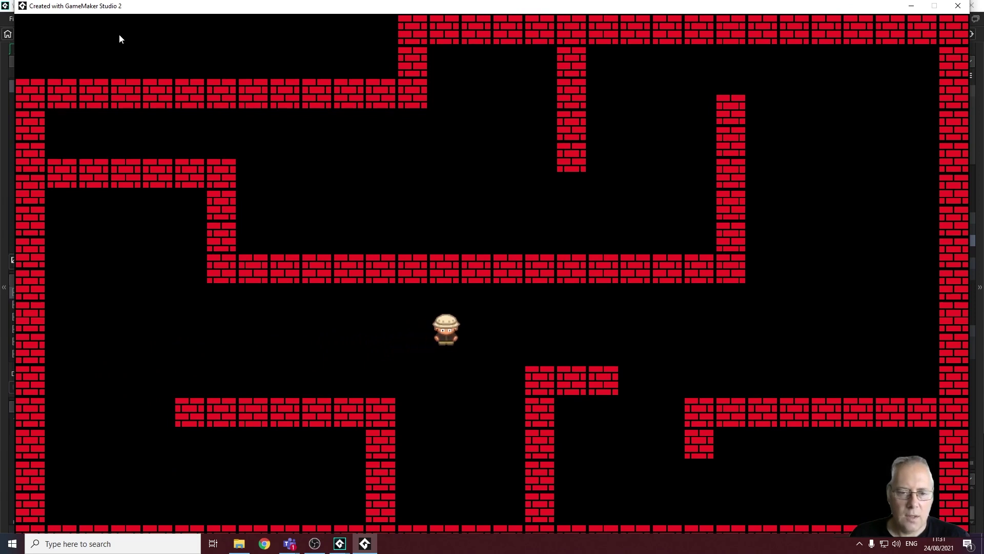
key("Right")
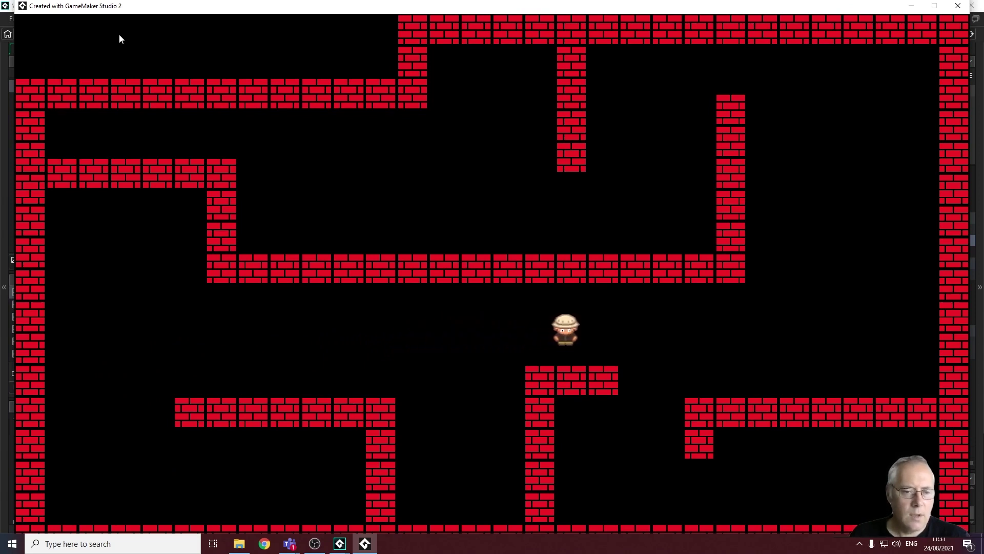
key("Right")
key("Down")
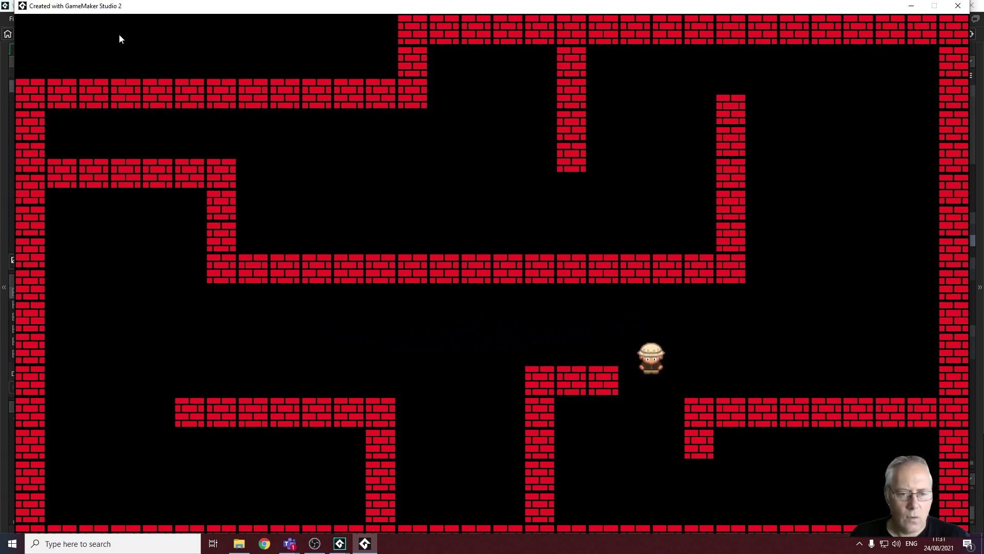
key("Down")
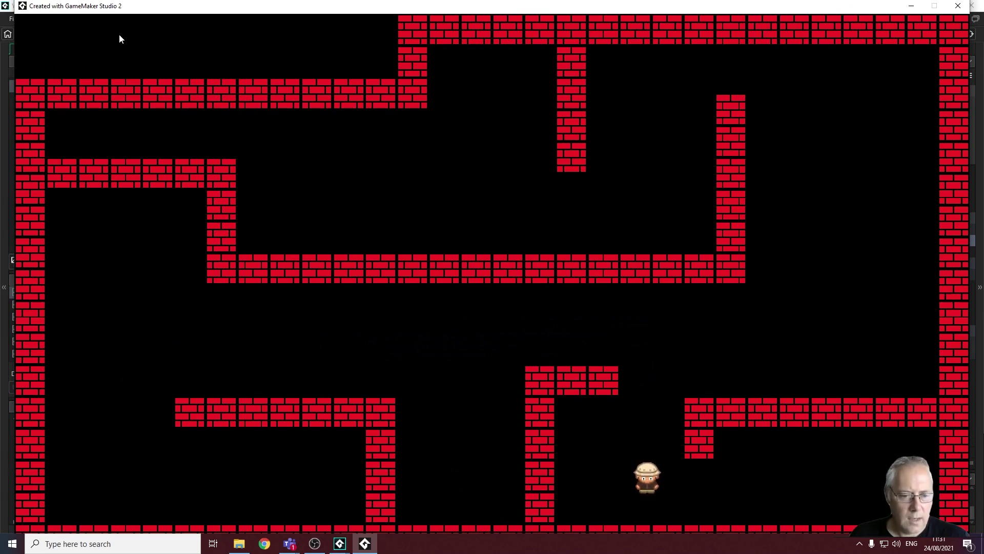
key("Right")
key("Right")
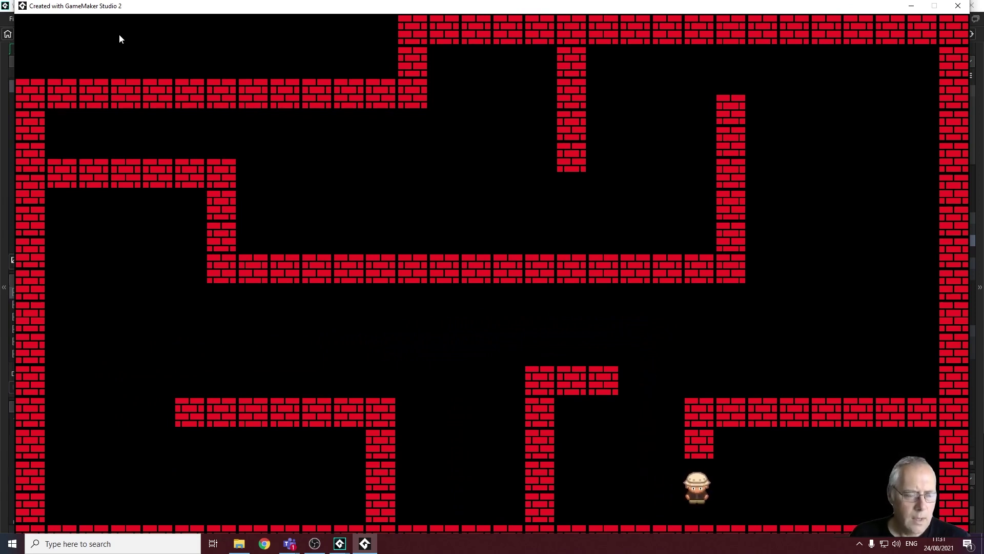